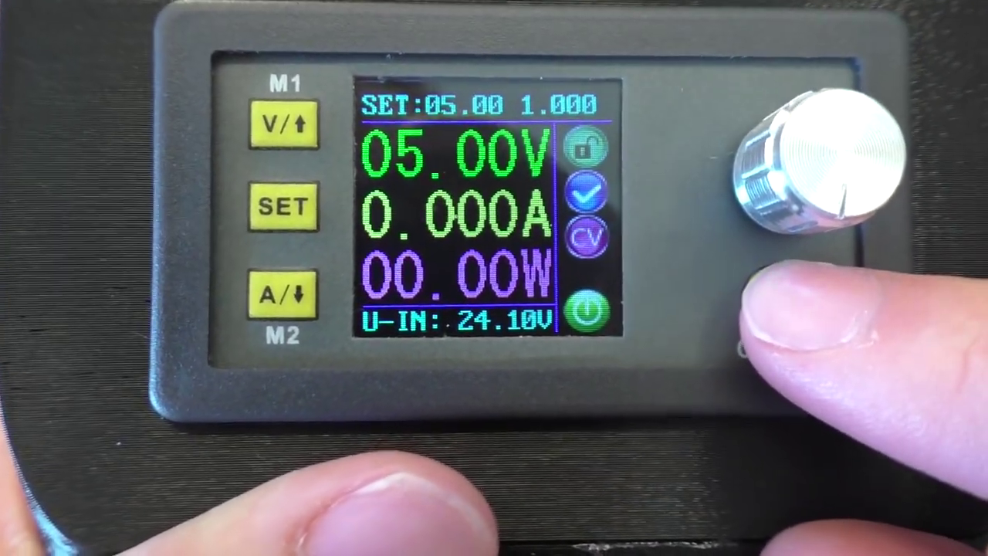
- Switch off the power supply's output so the 05.00V reading drops, and bring up the 3D files folder
left_click(771, 262)
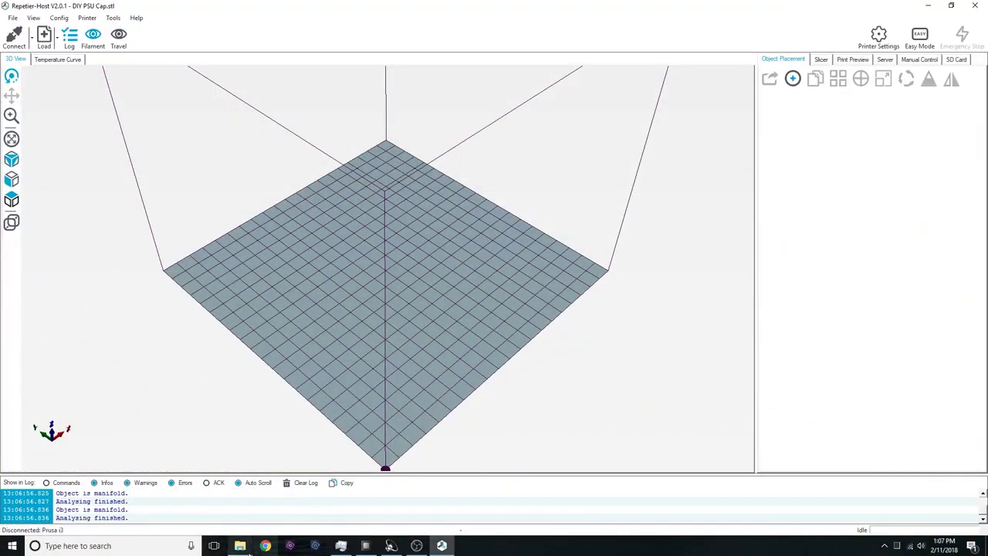
left_click(240, 546)
- Add the DIY PSU Cap and DIY PSU Body STLs to the build plate and select the body
left_click_drag(697, 230, 602, 401)
left_click(280, 340)
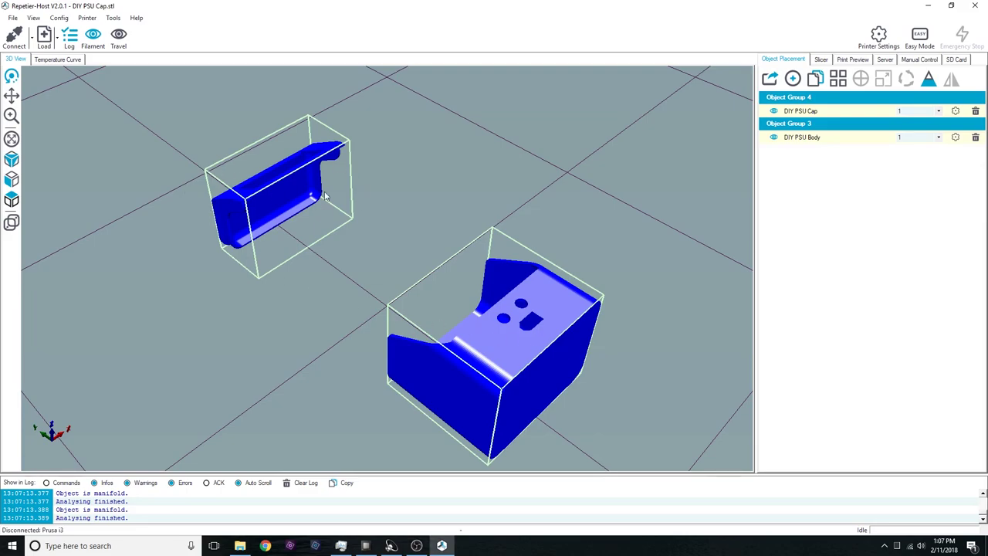
left_click_drag(584, 367, 498, 309)
left_click(487, 326)
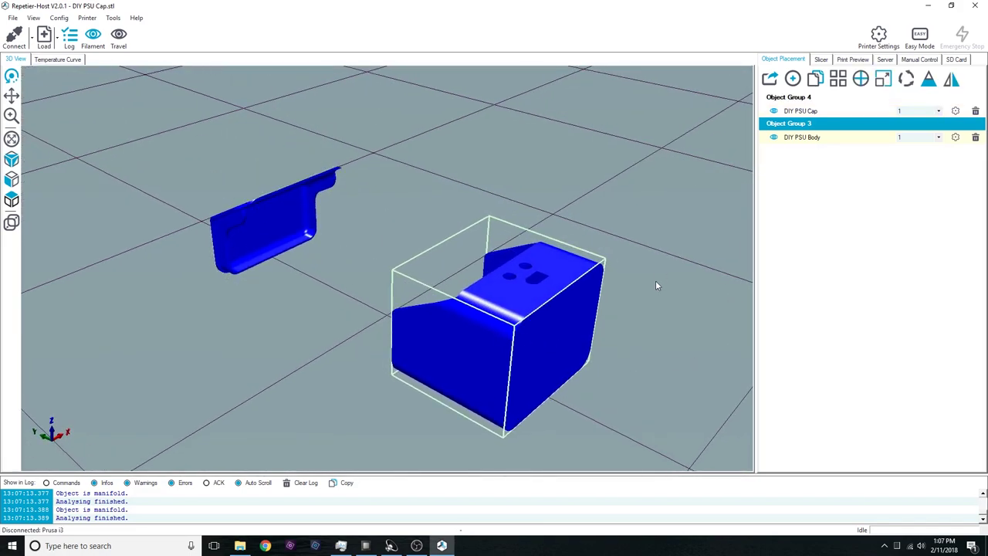
- Scale the PSU body, then the PSU cap, uniformly by 25.4 to full size
left_click(883, 79)
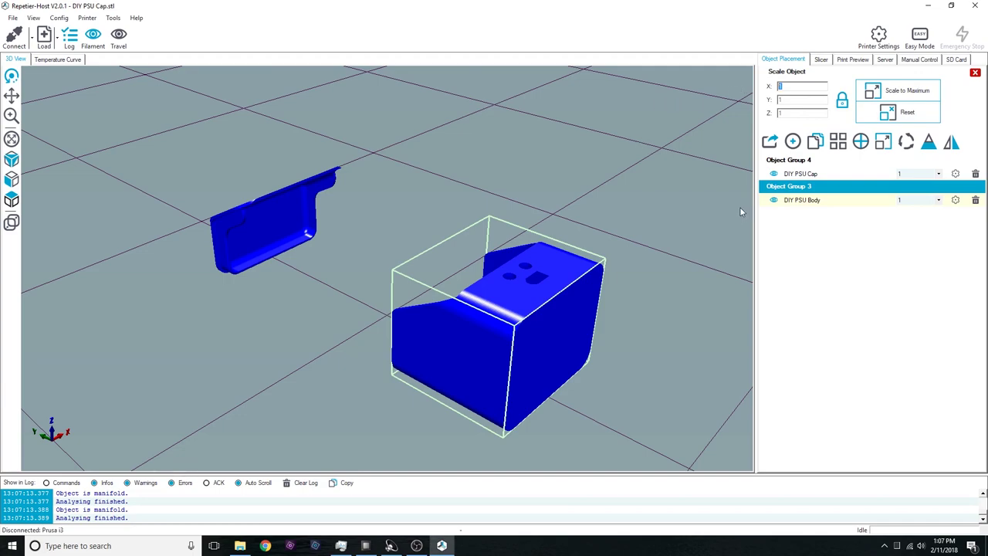
type("25.4")
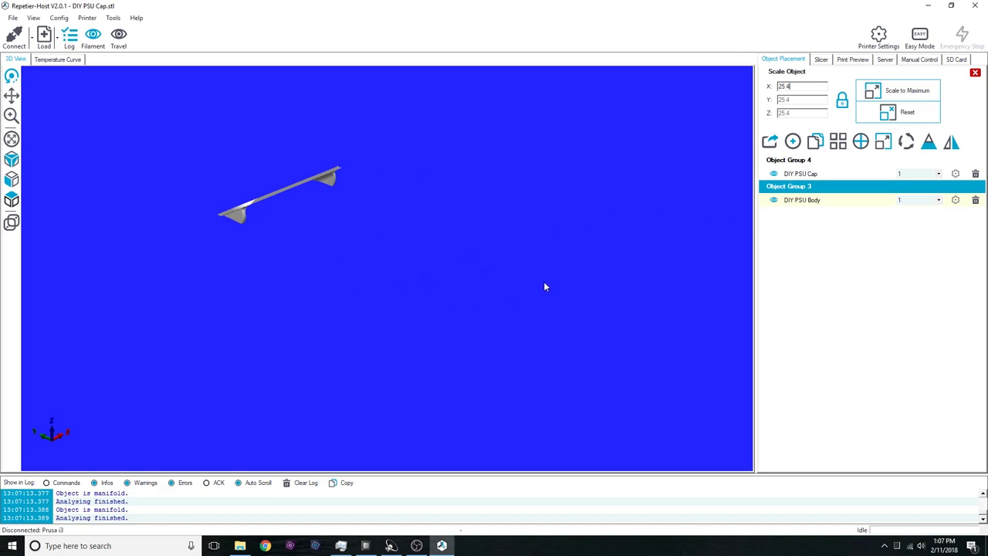
left_click(800, 177)
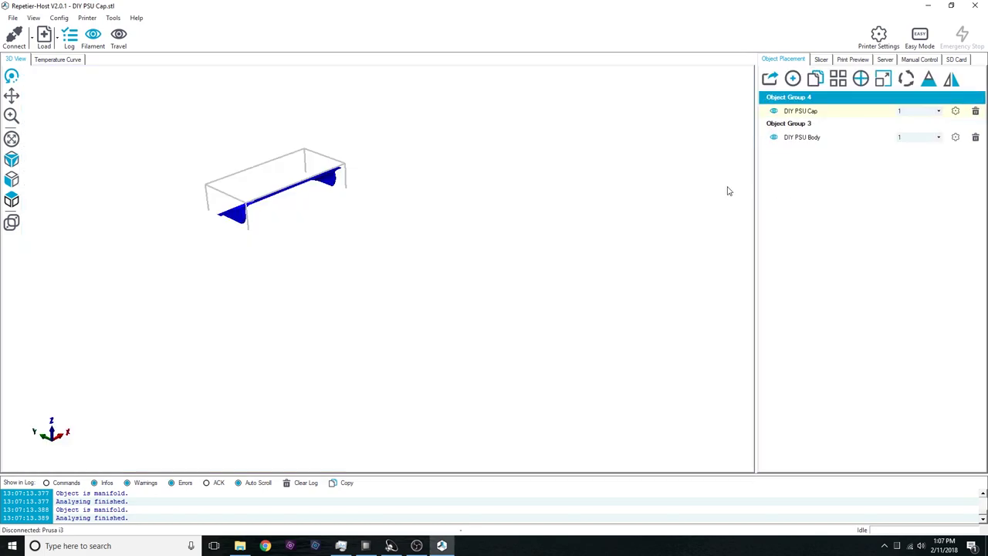
left_click(880, 80)
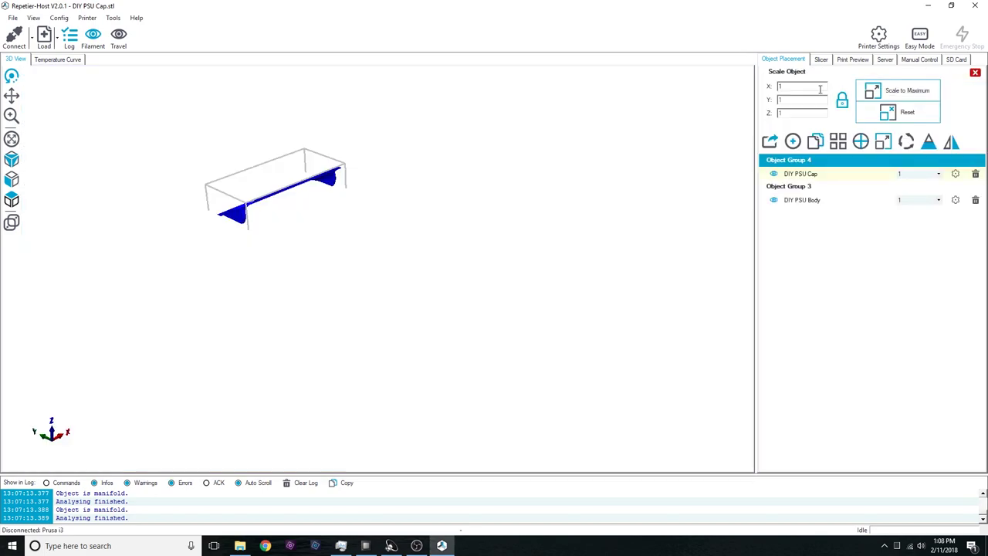
type("25")
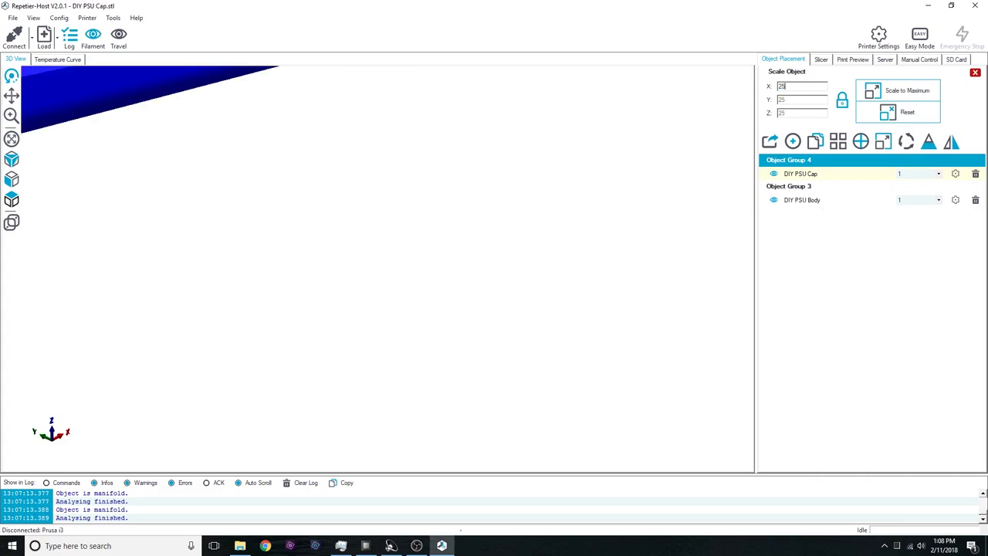
type(".4")
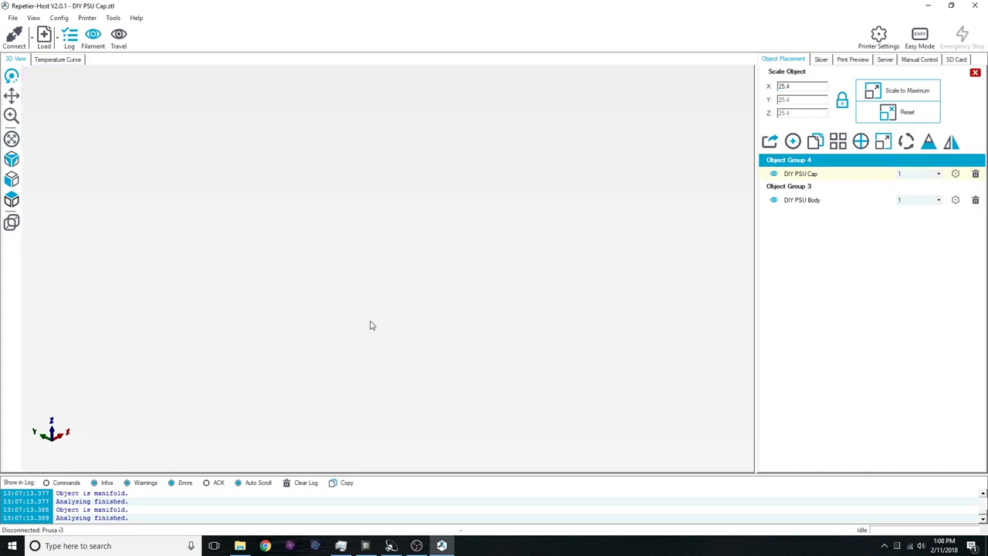
left_click_drag(369, 325, 427, 320)
left_click_drag(425, 319, 338, 320)
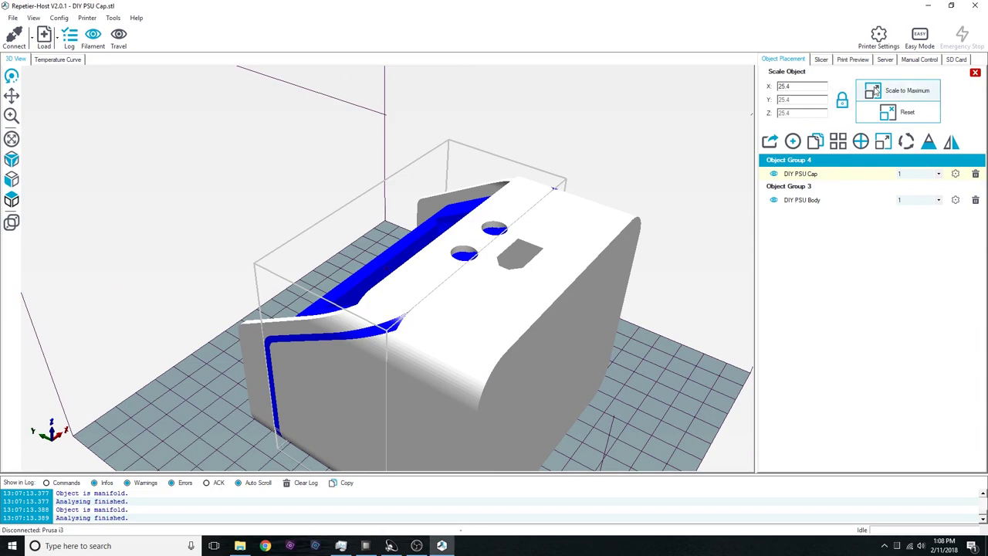
- Rotate the PSU cap 270° about X so it sits flat for printing
left_click(908, 143)
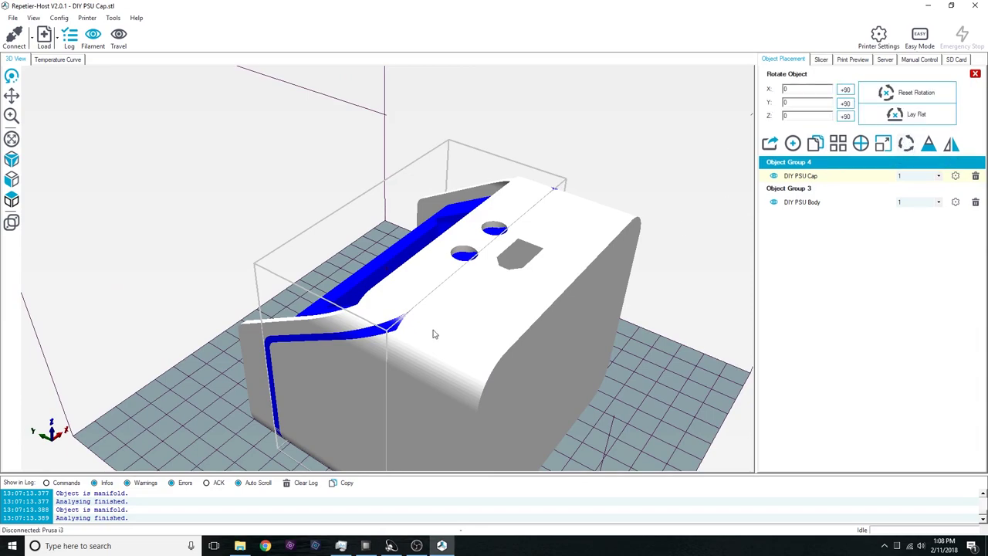
left_click(846, 90)
left_click(846, 90)
left_click(845, 90)
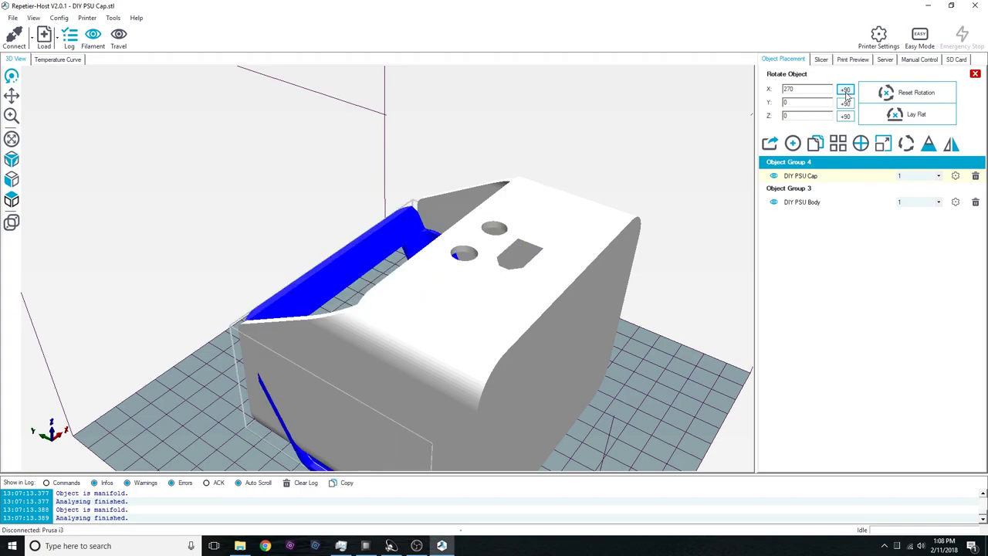
- Rotate the PSU body about Y until it sits upright, then reselect the cap
left_click(584, 287)
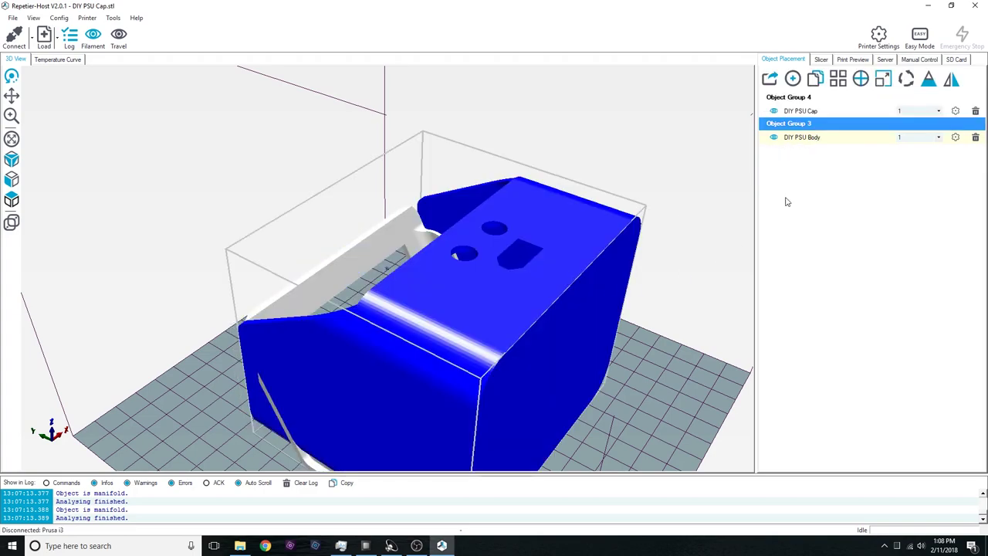
left_click(903, 78)
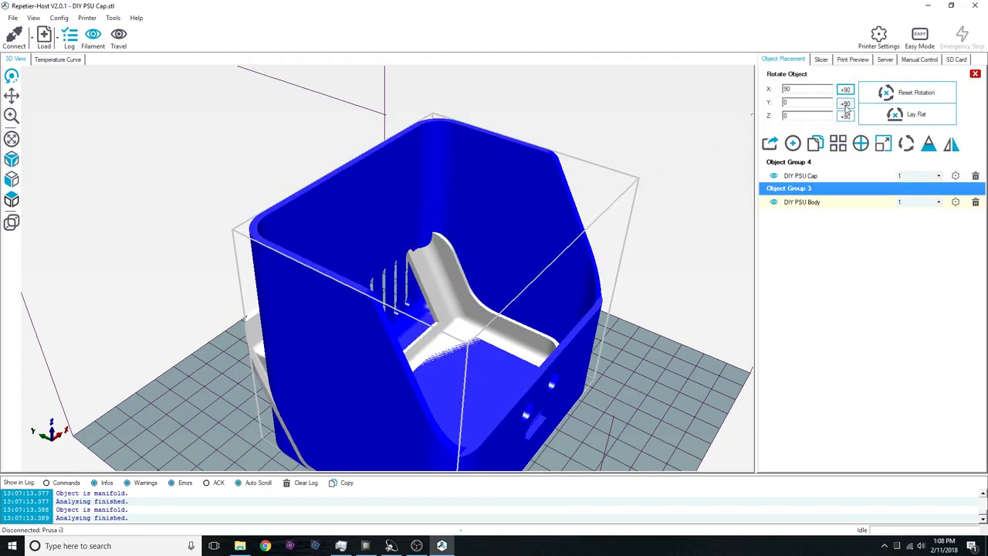
left_click_drag(671, 284, 348, 285)
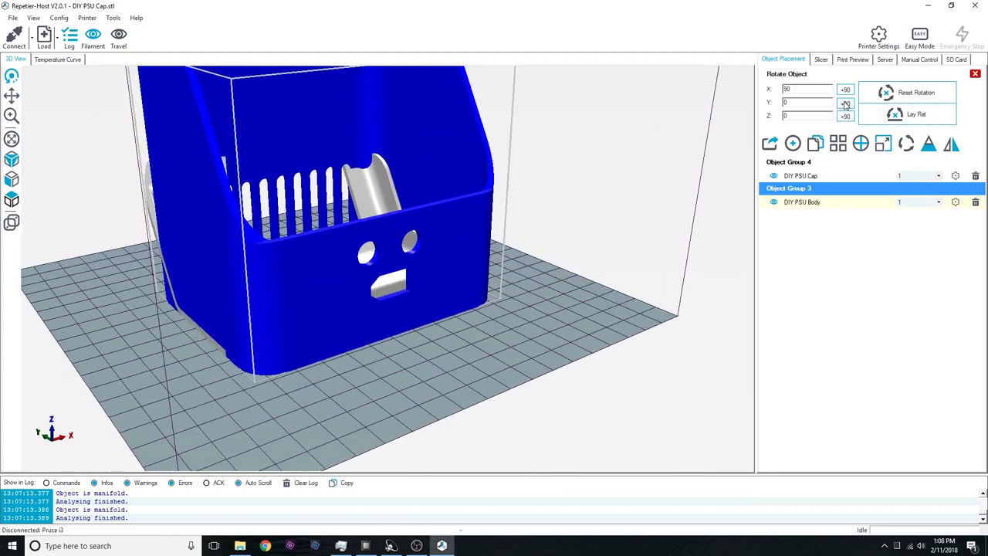
left_click(845, 103)
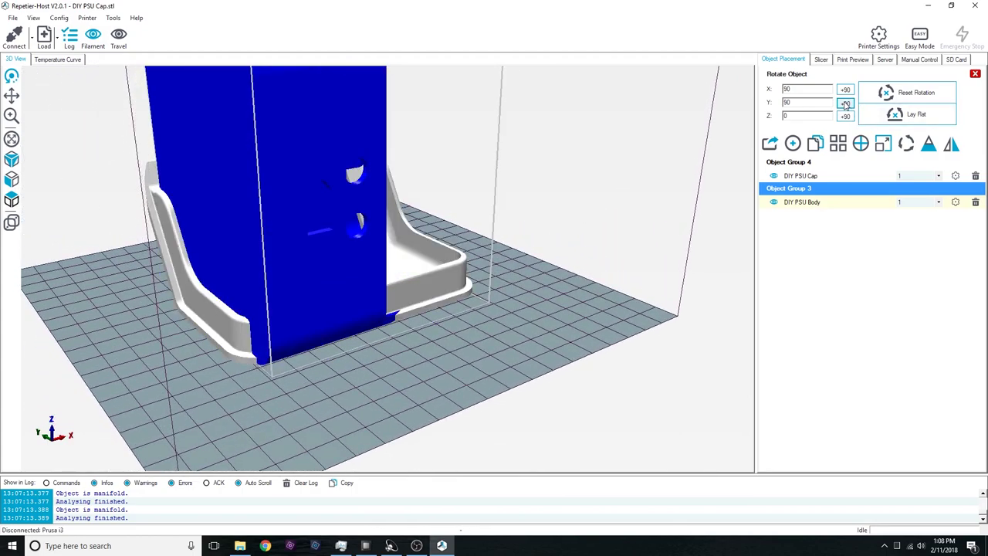
left_click(845, 103)
left_click(800, 175)
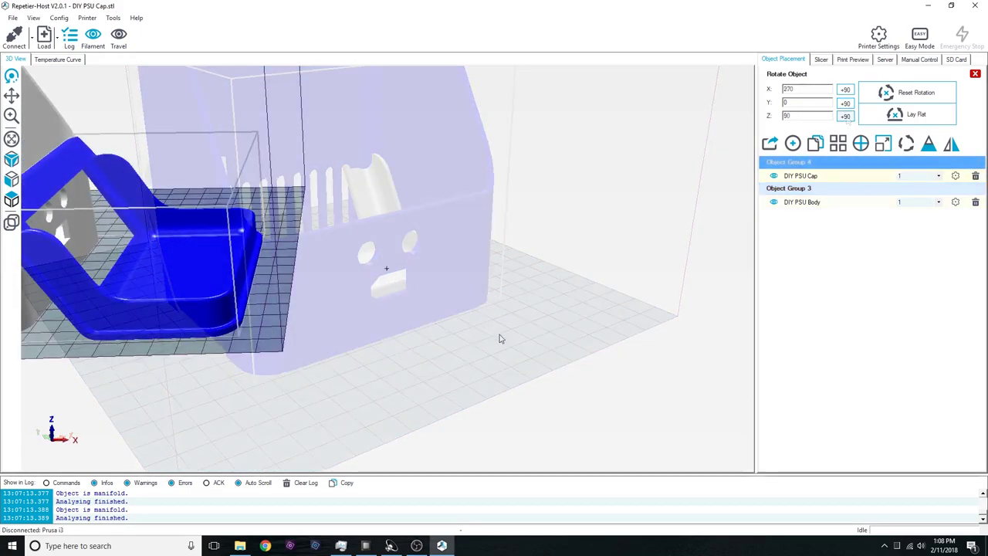
left_click_drag(497, 337, 741, 115)
- Slice both parts in Slic3r Prusa Edition with support from build plate at 0.2 mm layers
left_click(821, 61)
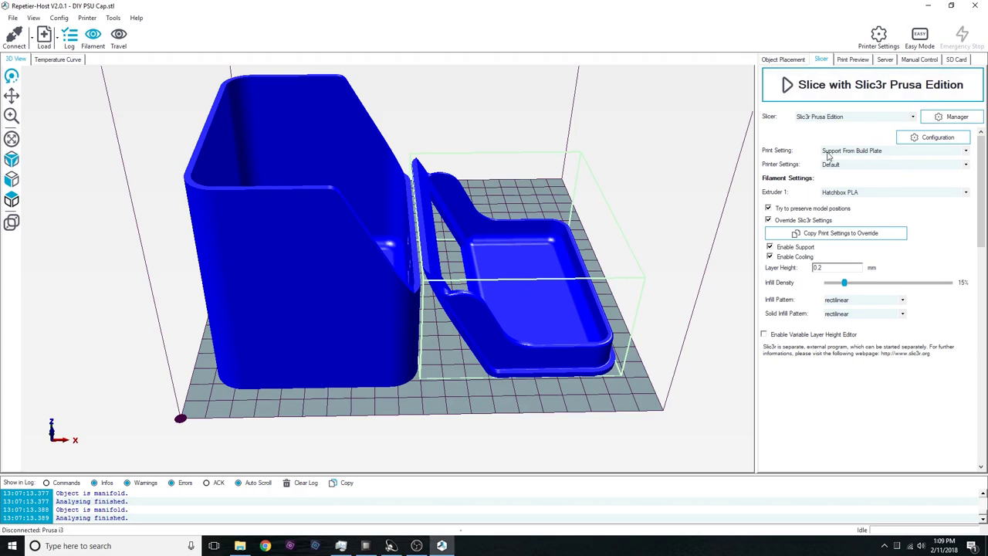
left_click(817, 87)
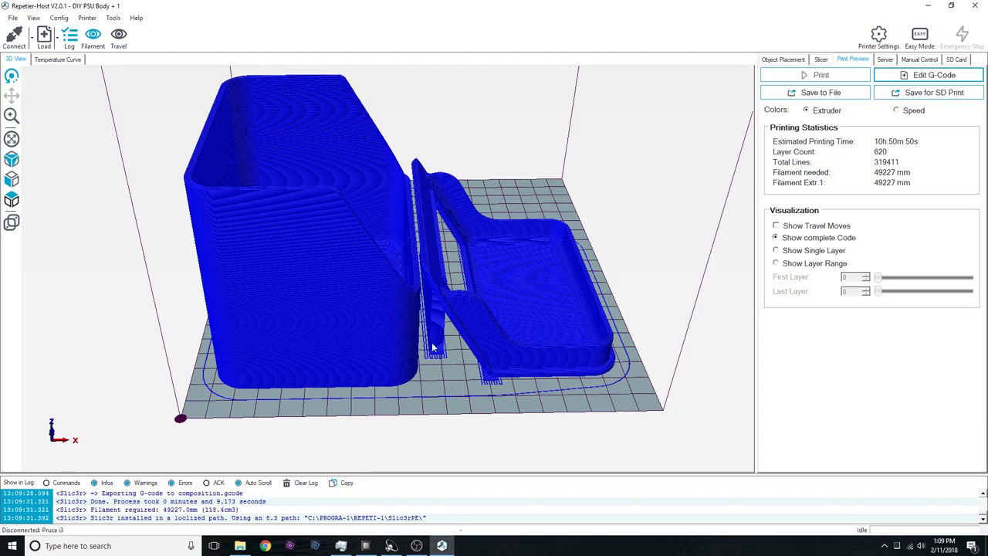
- Zoom and orbit the print preview to inspect the thin support towers, footprints and tray
scroll(467, 393, "up", 5)
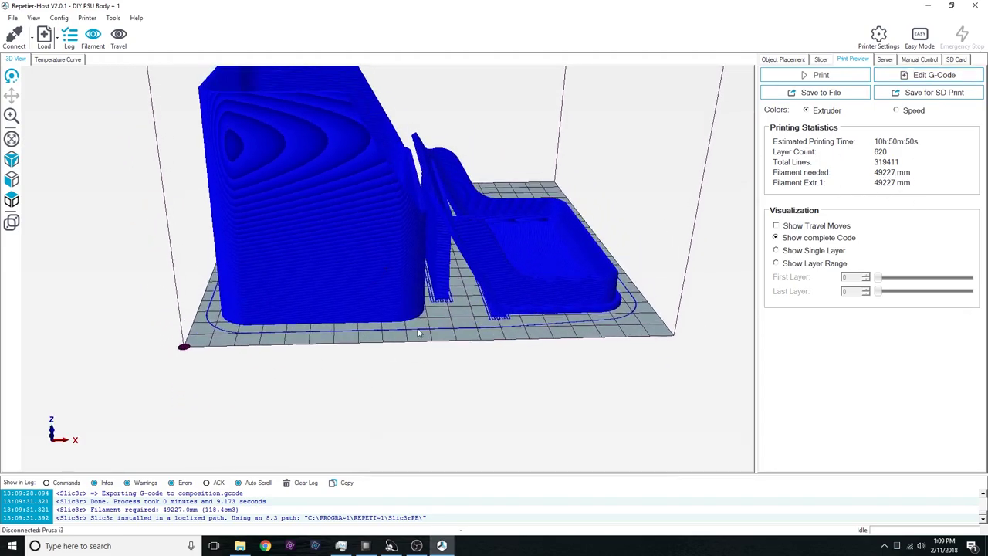
scroll(469, 379, "down", 4)
scroll(469, 380, "up", 5)
left_click_drag(470, 382, 380, 346)
scroll(380, 347, "up", 8)
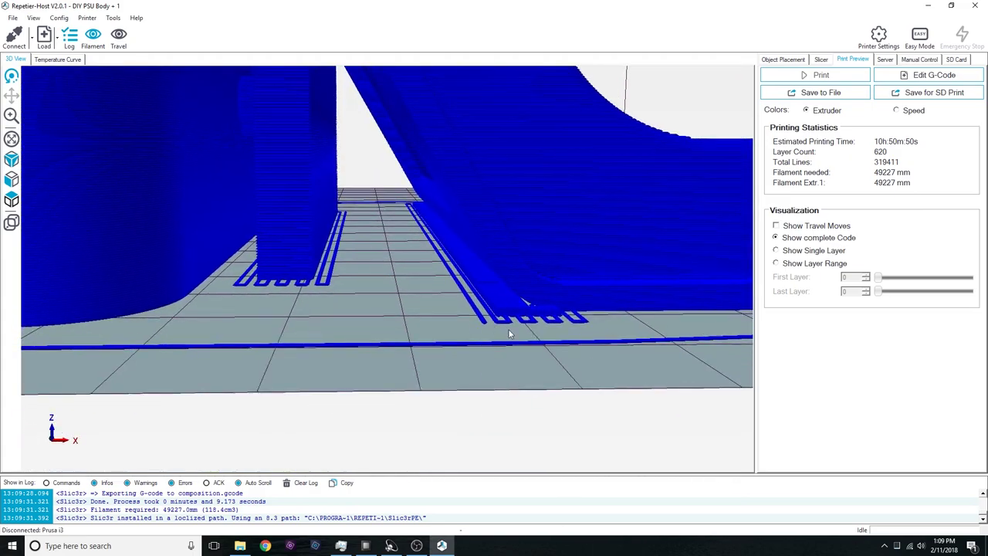
scroll(597, 331, "down", 6)
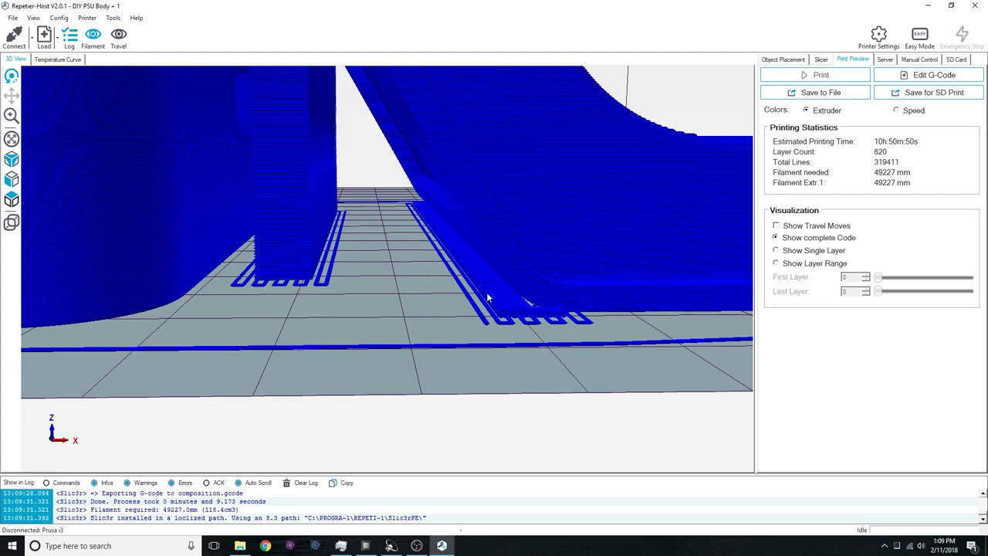
scroll(343, 300, "up", 6)
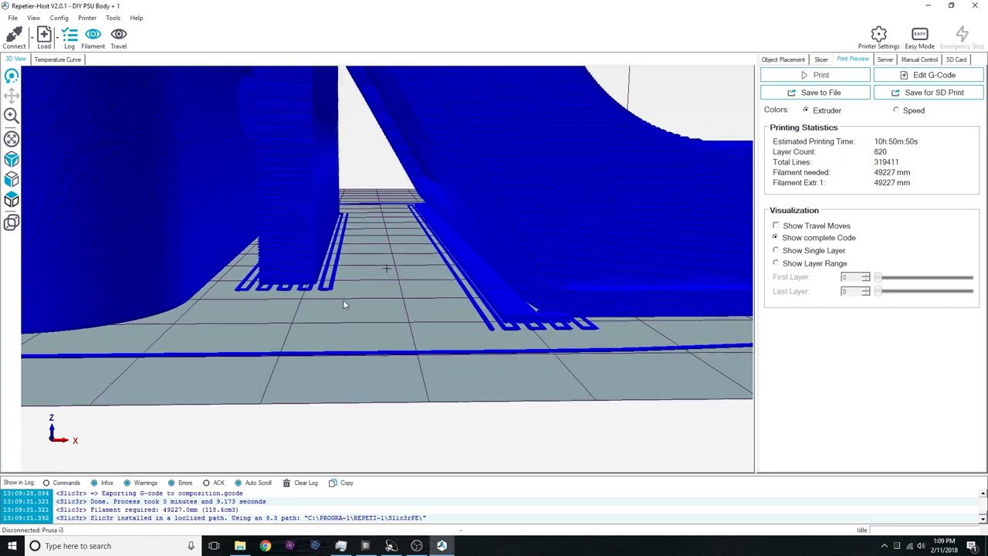
scroll(463, 329, "up", 4)
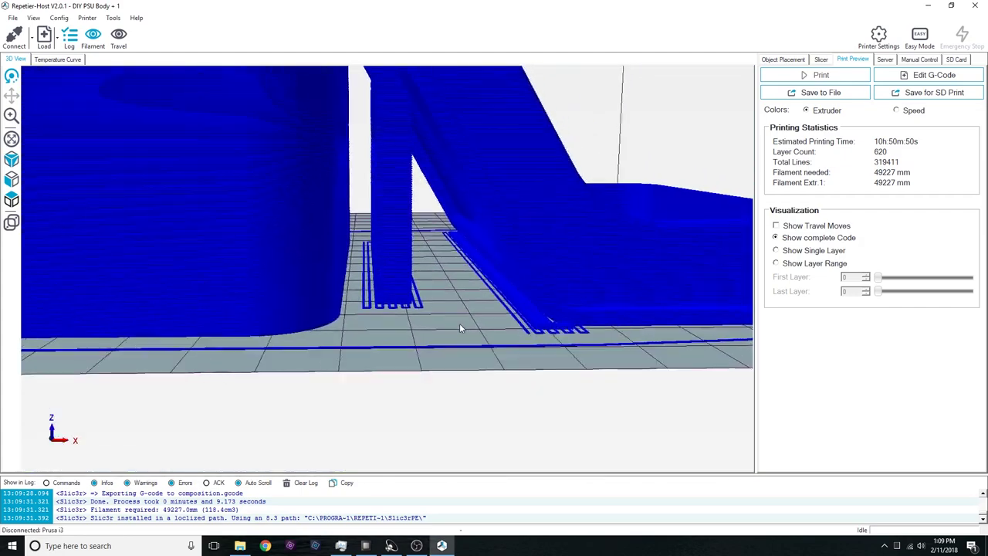
left_click_drag(384, 202, 368, 315)
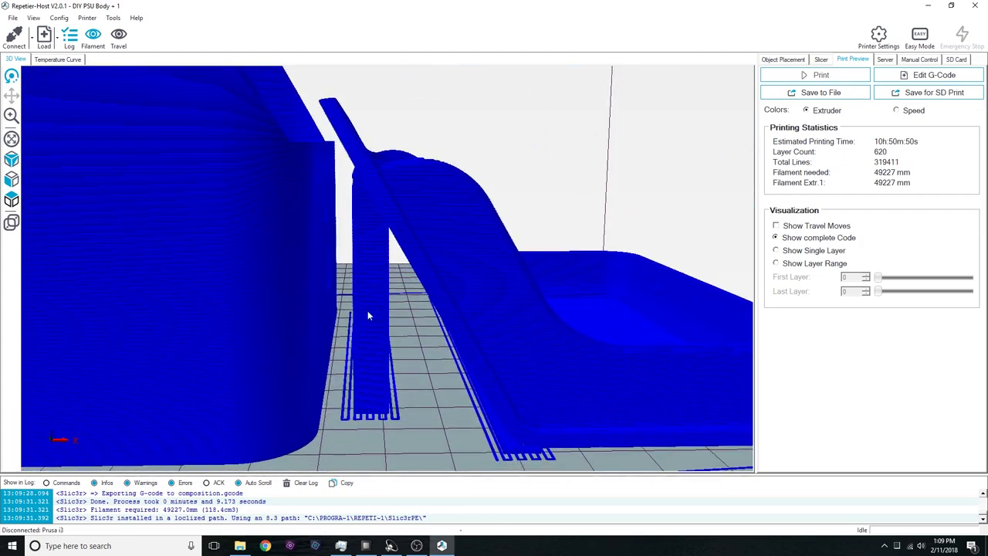
scroll(594, 265, "up", 2)
left_click_drag(586, 265, 439, 301)
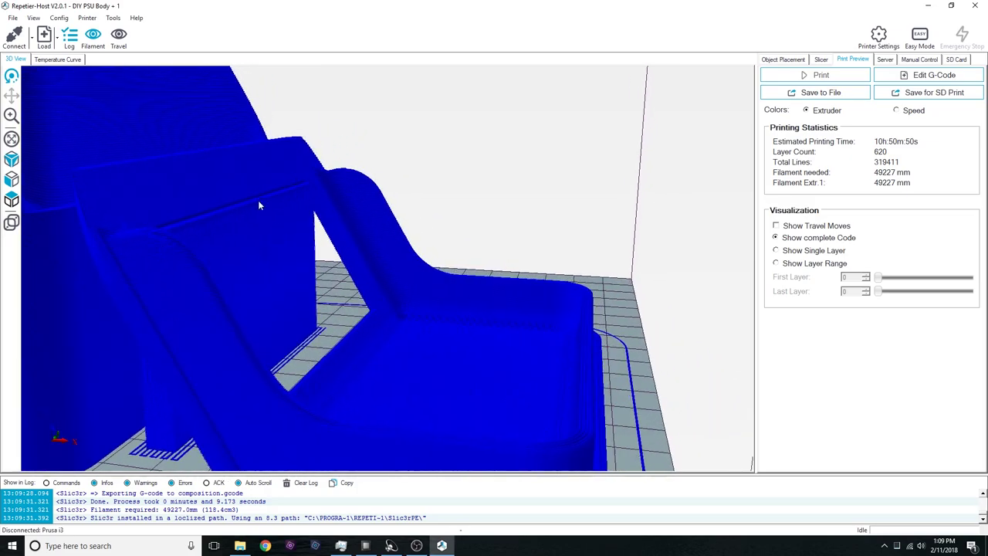
scroll(353, 331, "down", 5)
left_click_drag(353, 331, 258, 231)
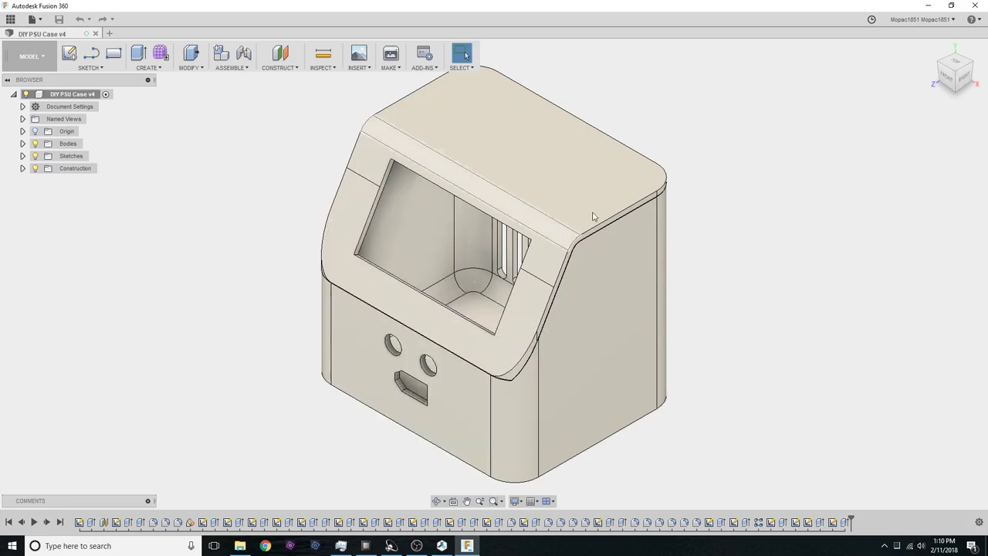
- Orbit the DIY PSU Case v4 model, return to Home view, and expand Bodies to show its four bodies
left_click_drag(965, 82, 540, 216)
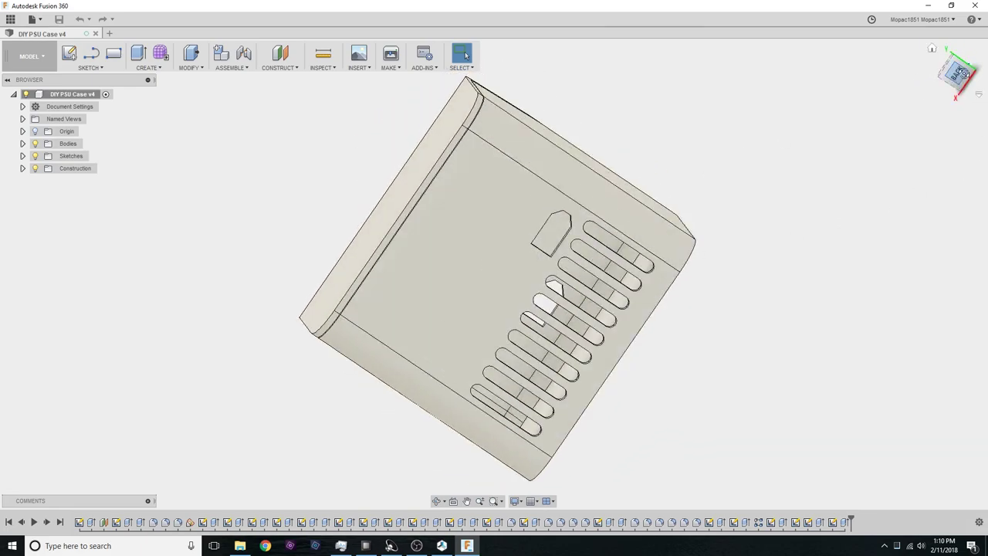
left_click(932, 49)
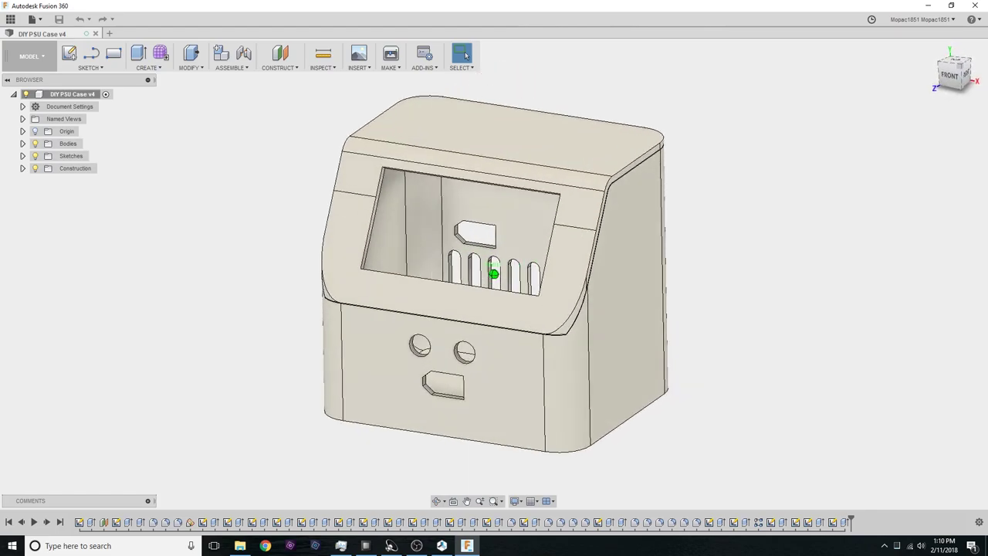
middle_click_drag(891, 260, 670, 304, "shift")
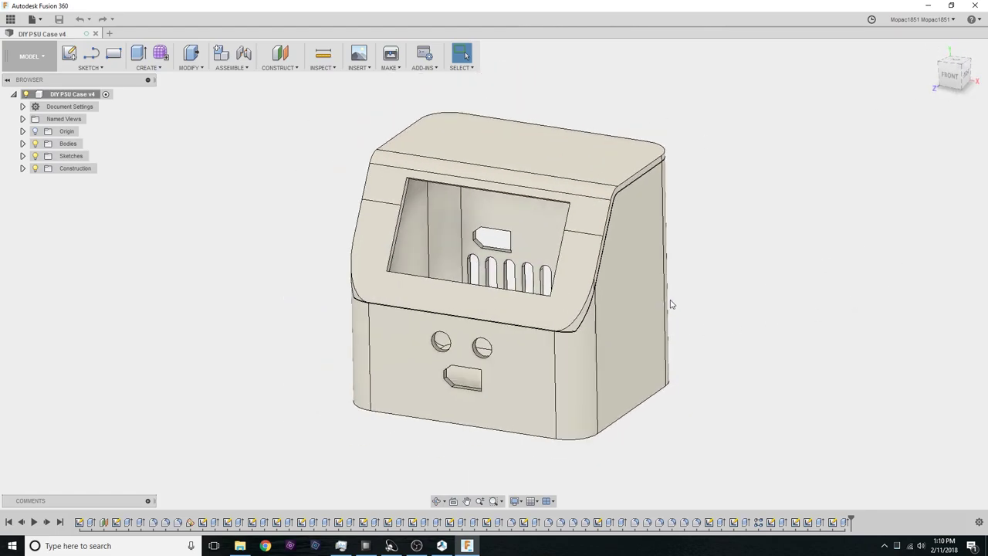
left_click(22, 143)
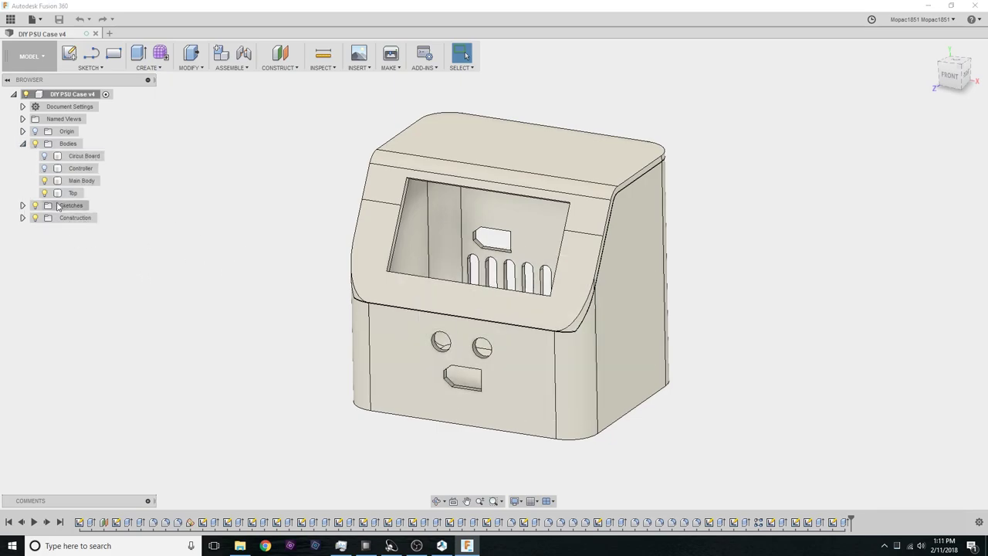
left_click(45, 157)
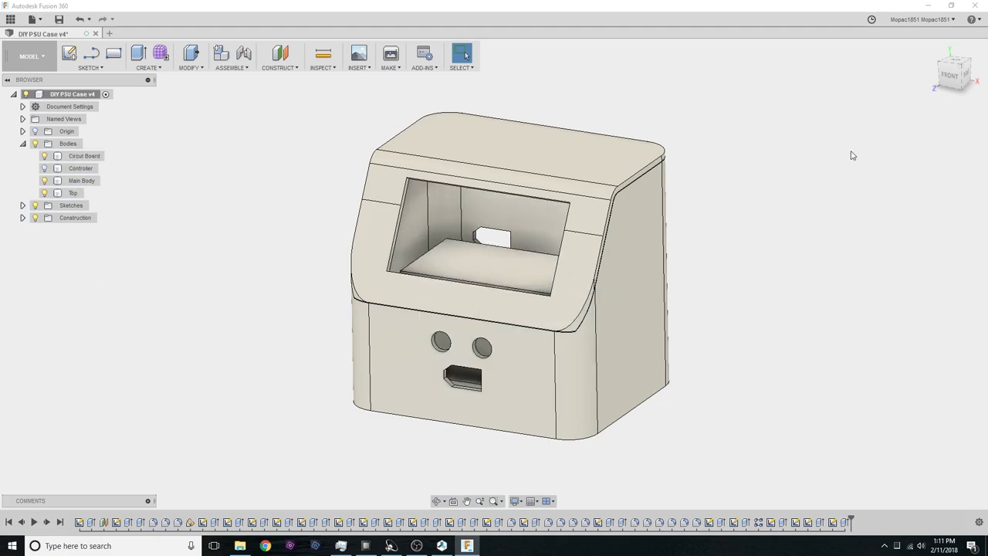
middle_click_drag(494, 276, 486, 243, "shift")
left_click(44, 168)
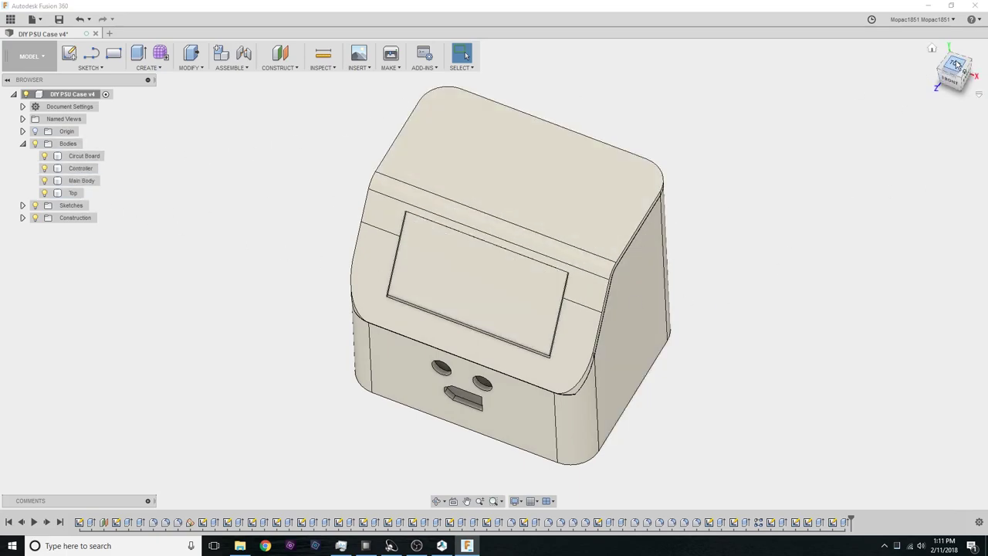
middle_click_drag(494, 273, 430, 218, "shift")
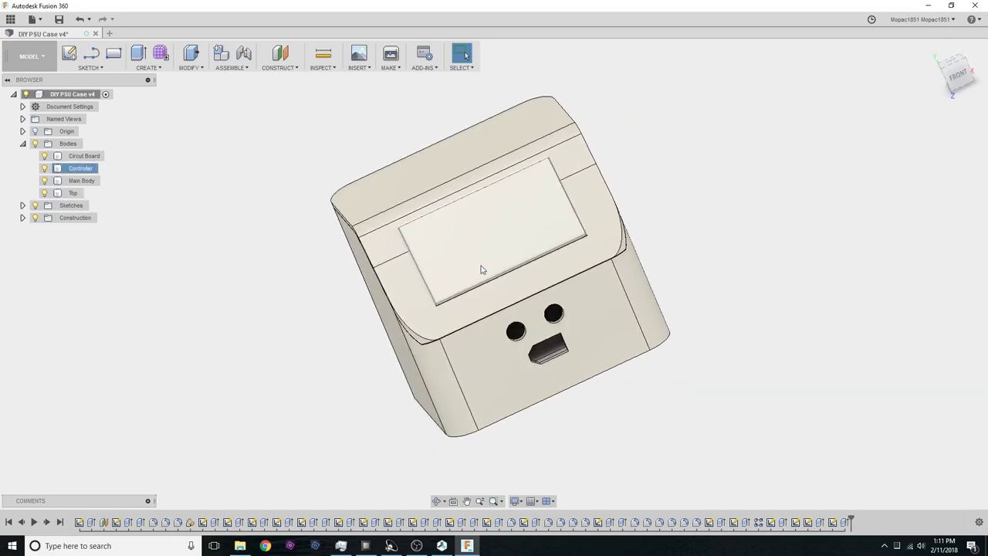
scroll(481, 264, "up", 4)
middle_click_drag(828, 112, 901, 163)
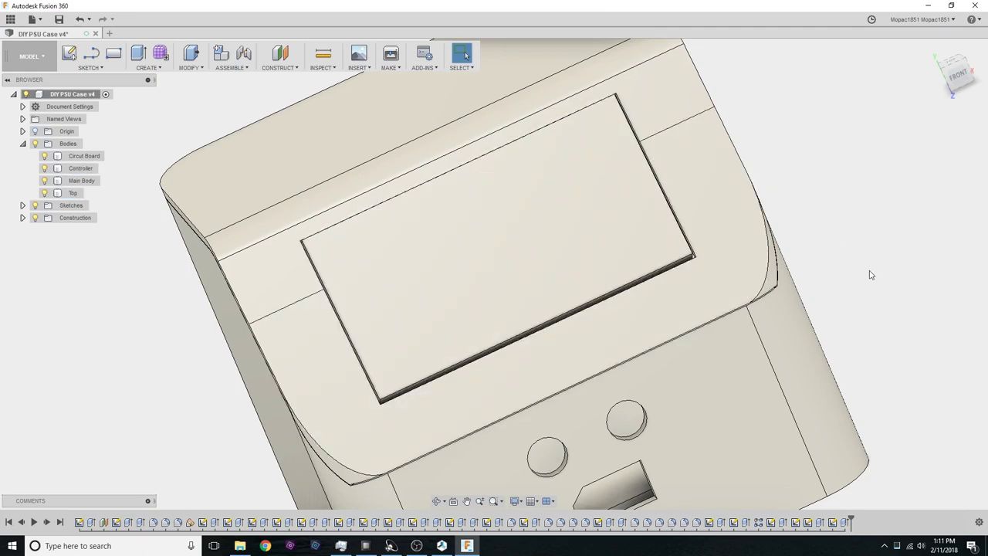
middle_click_drag(871, 274, 803, 239, "shift")
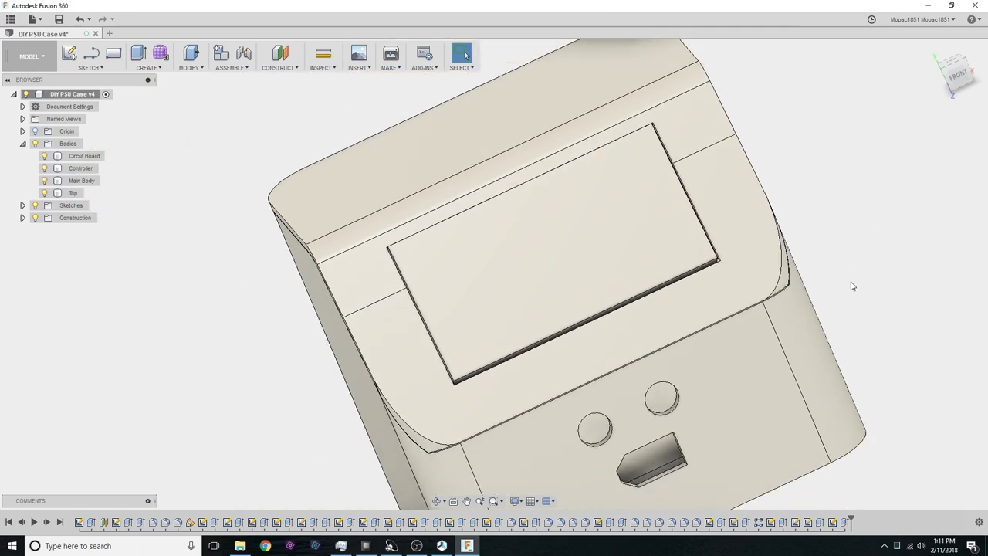
left_click(44, 156)
left_click(44, 168)
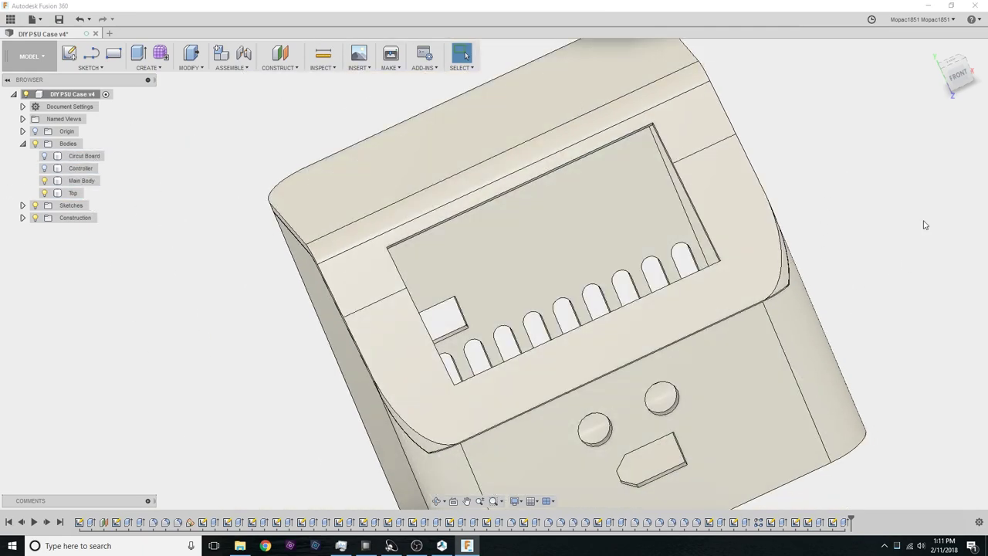
middle_click_drag(494, 273, 425, 255, "shift")
scroll(870, 289, "down", 5)
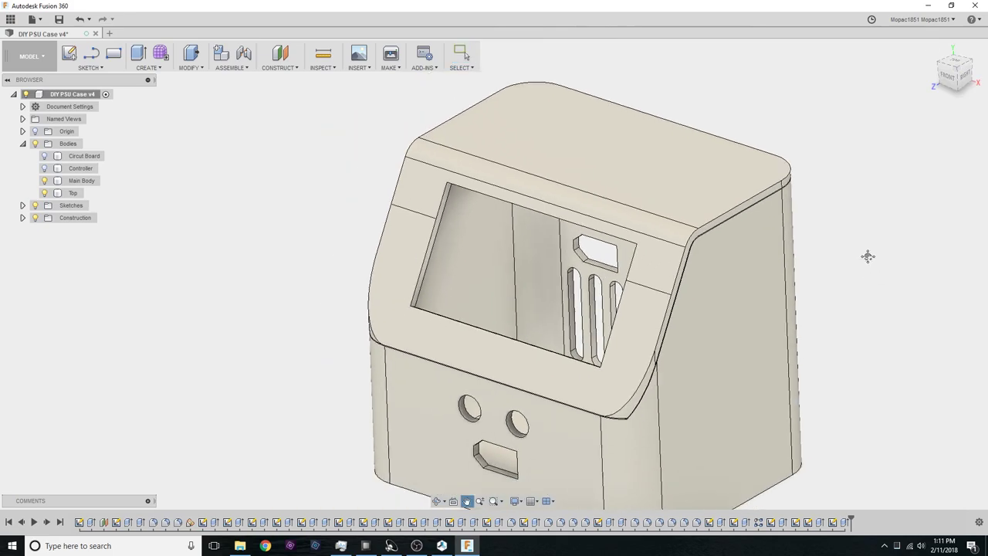